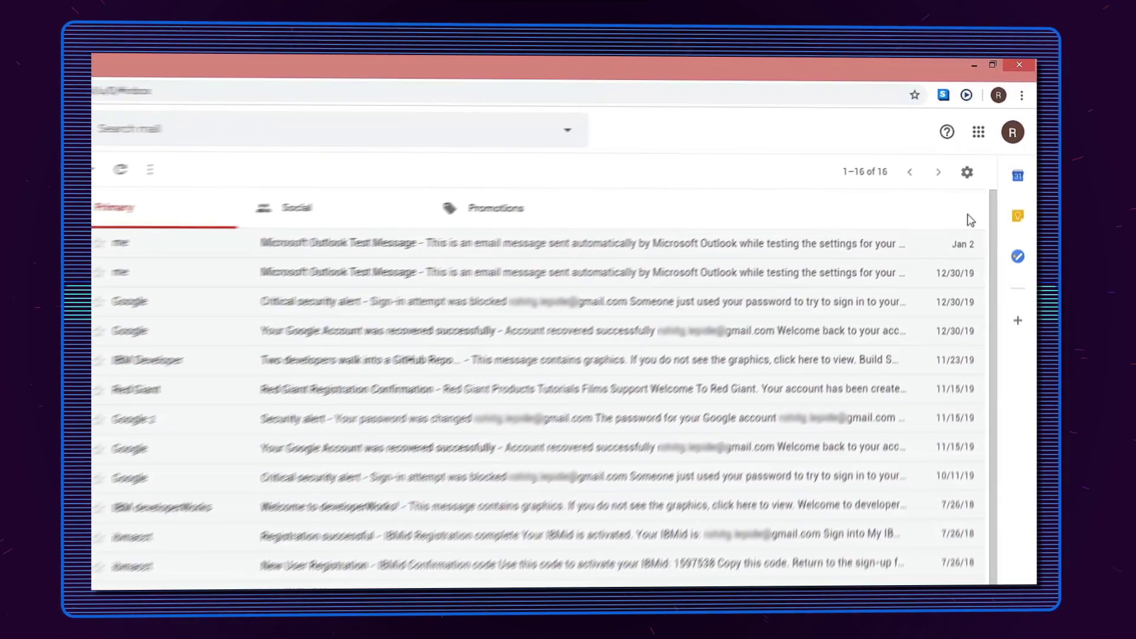
Select Enable IMAP on Gmail's Forwarding and POP/IMAP settings tab and save the changes.
click(967, 172)
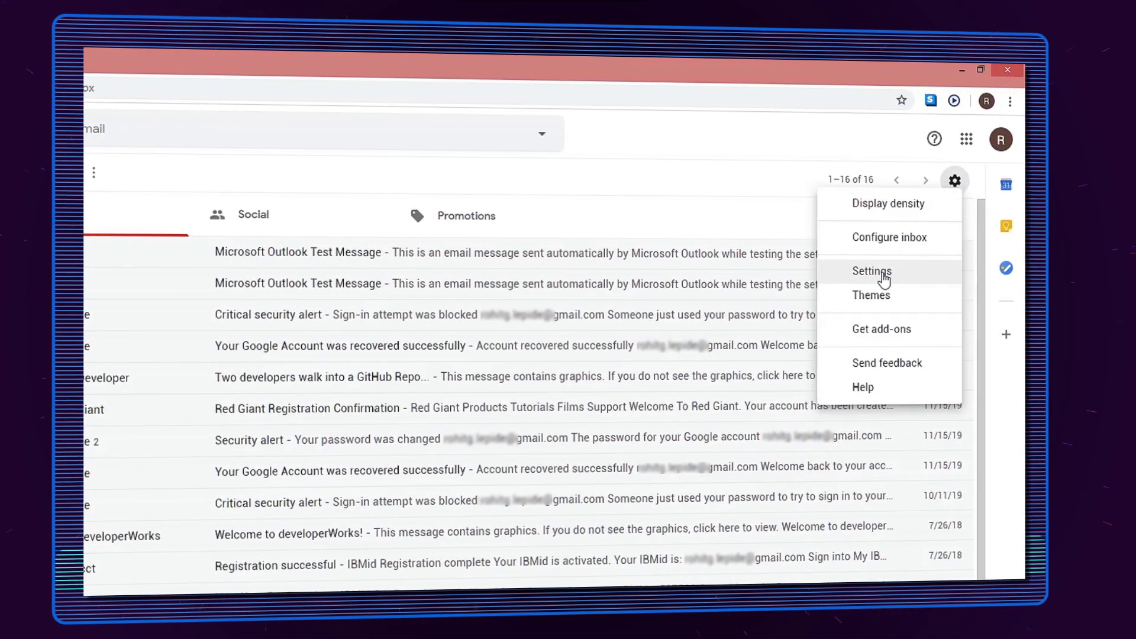
click(890, 270)
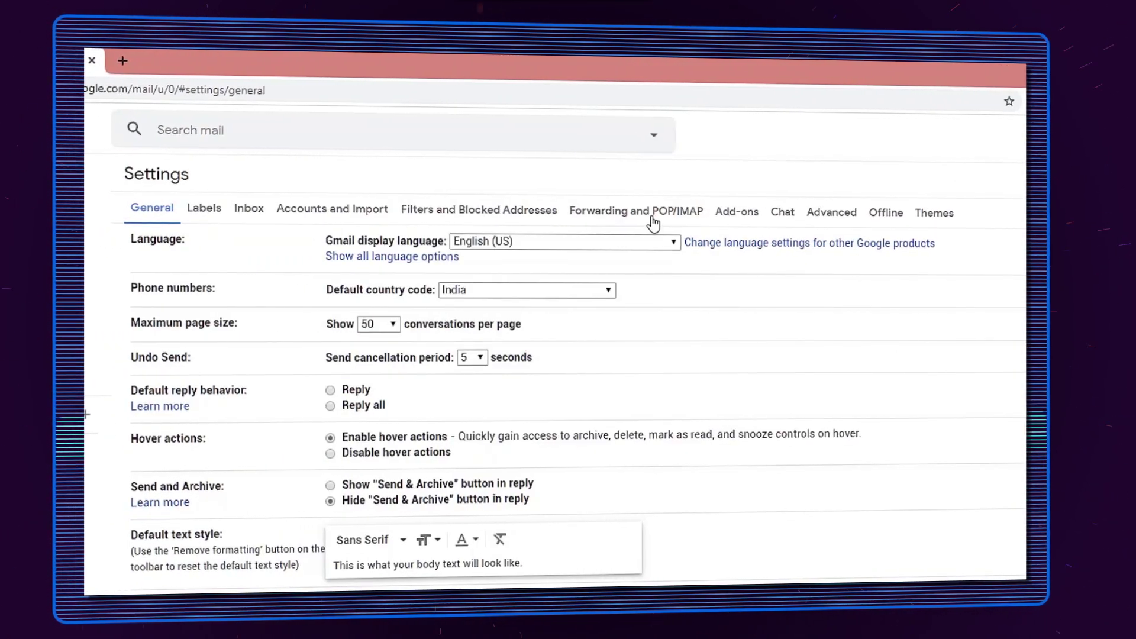
click(553, 210)
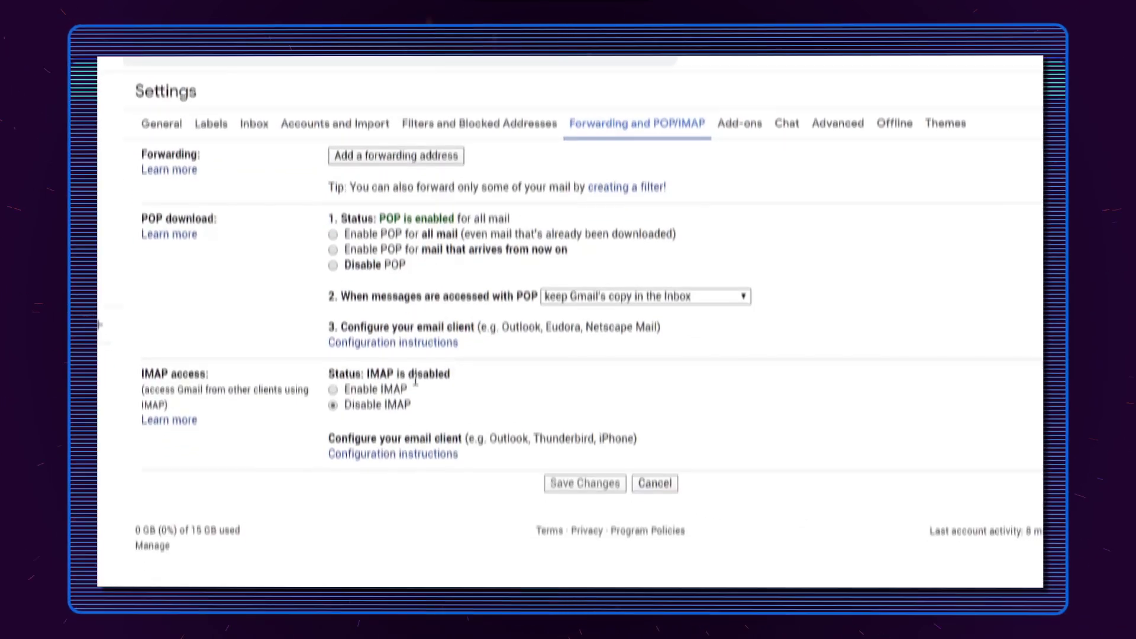
click(335, 353)
scroll(557, 523, down, 3)
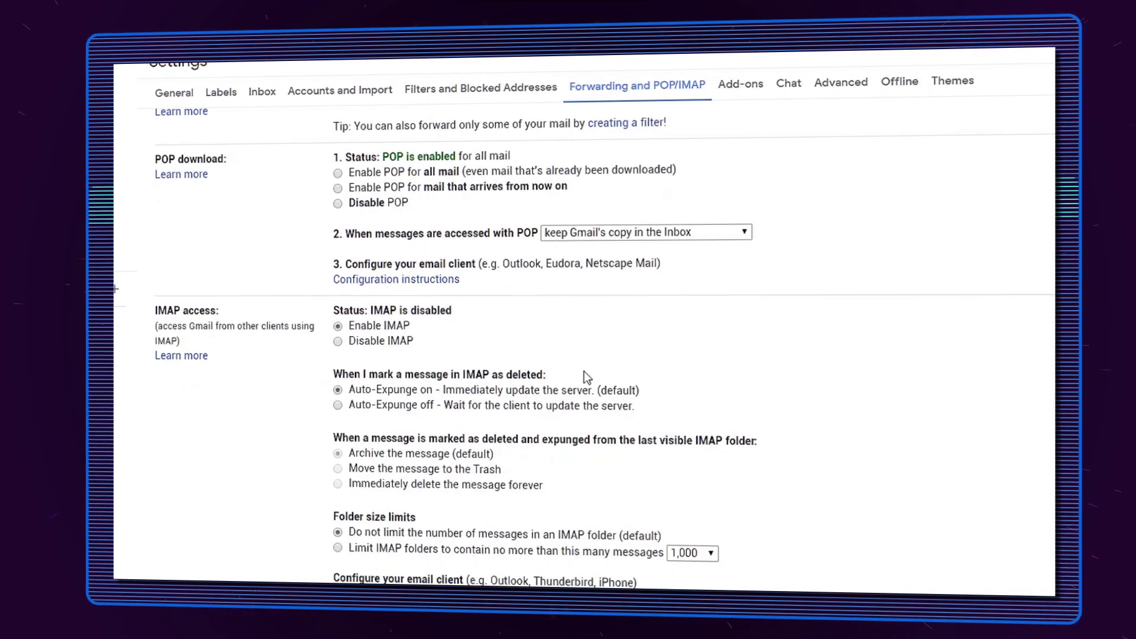
click(599, 539)
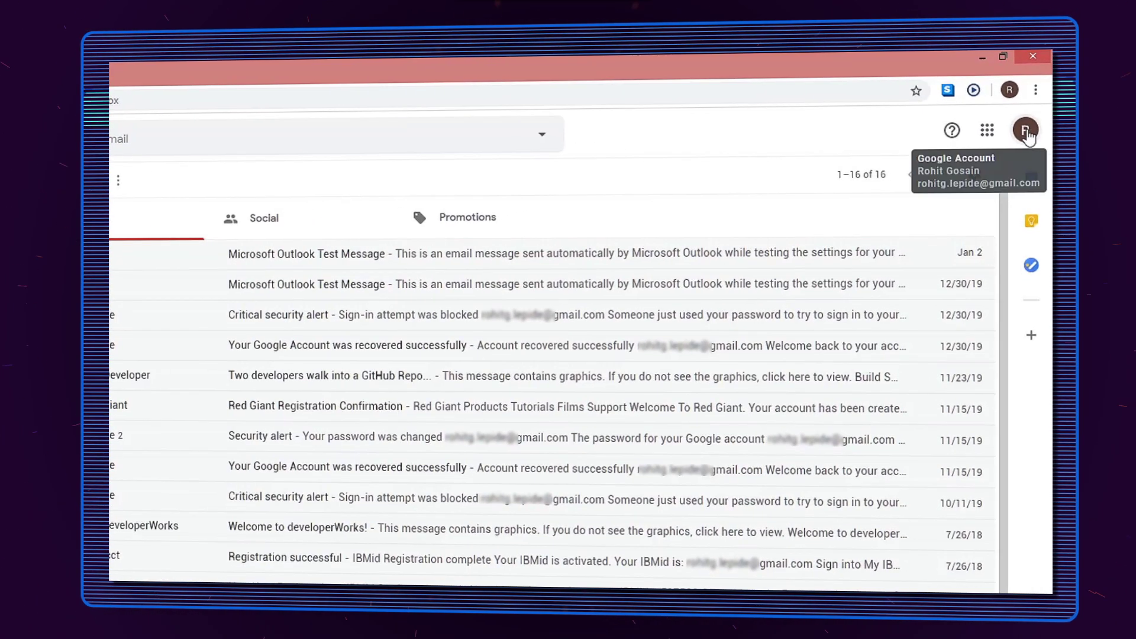
Start 2-Step Verification setup from the Google Account's Security page and confirm the account password.
click(1034, 111)
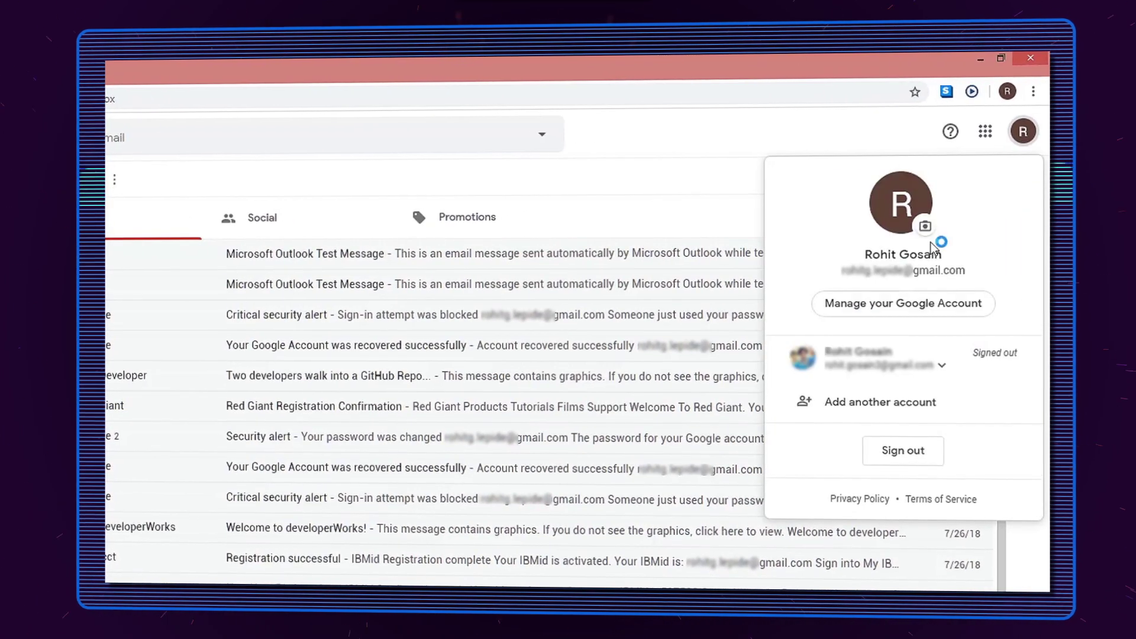
click(952, 306)
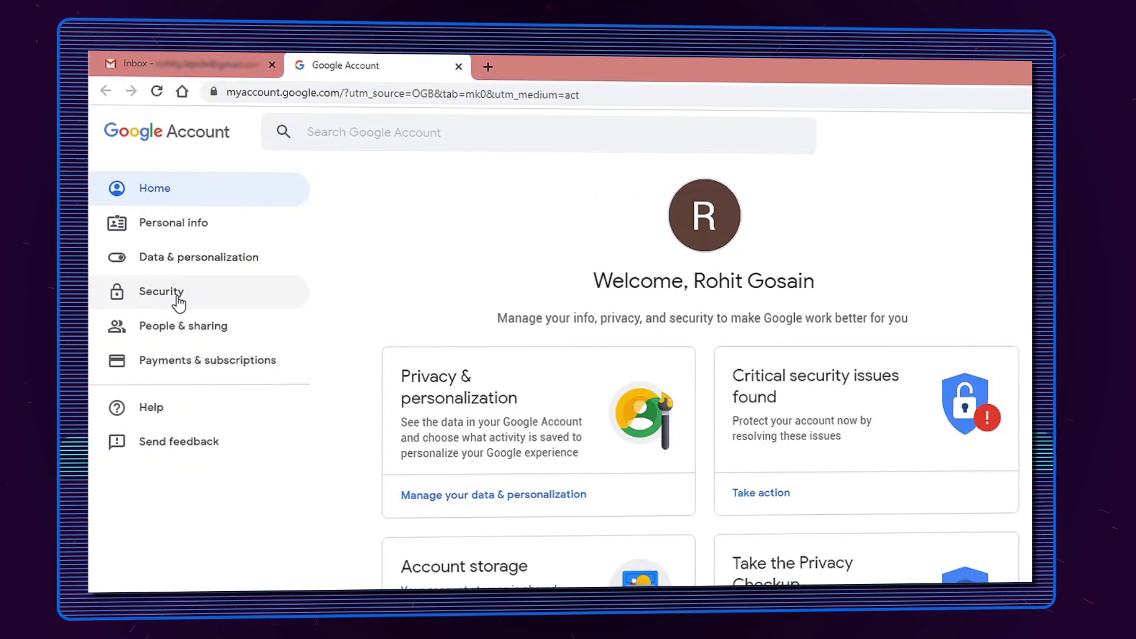
click(177, 297)
scroll(545, 352, down, 3)
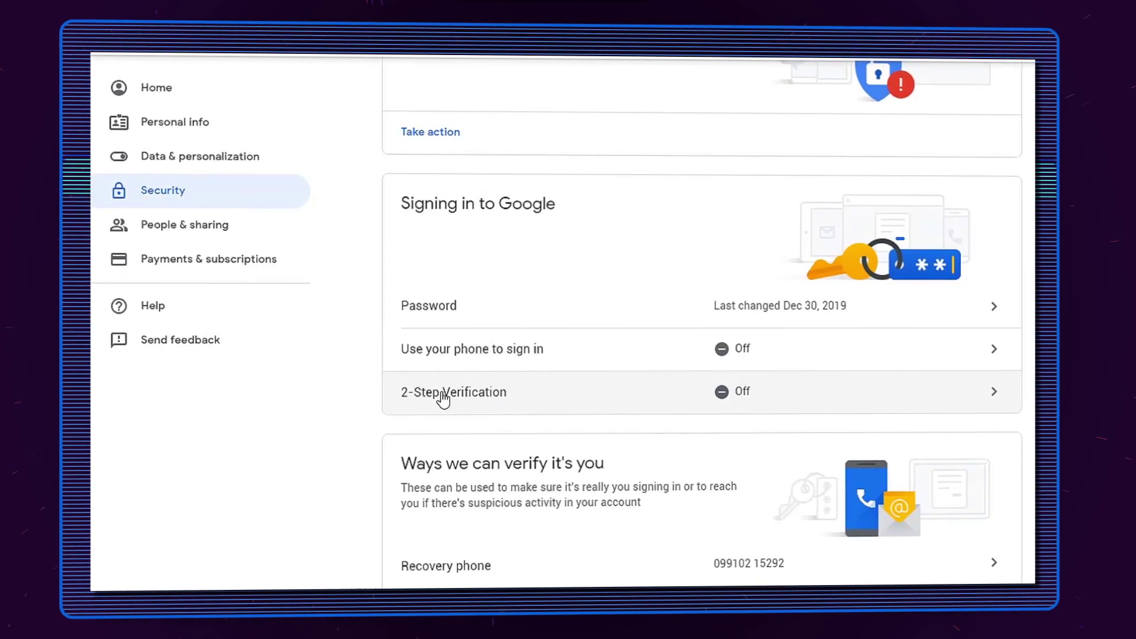
click(469, 393)
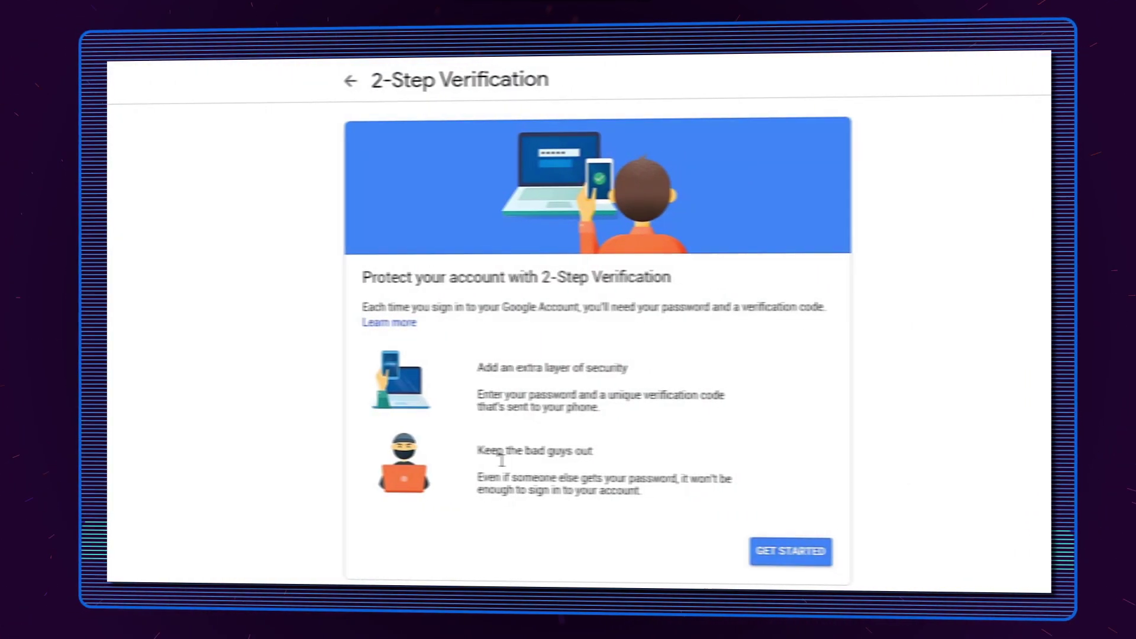
click(762, 553)
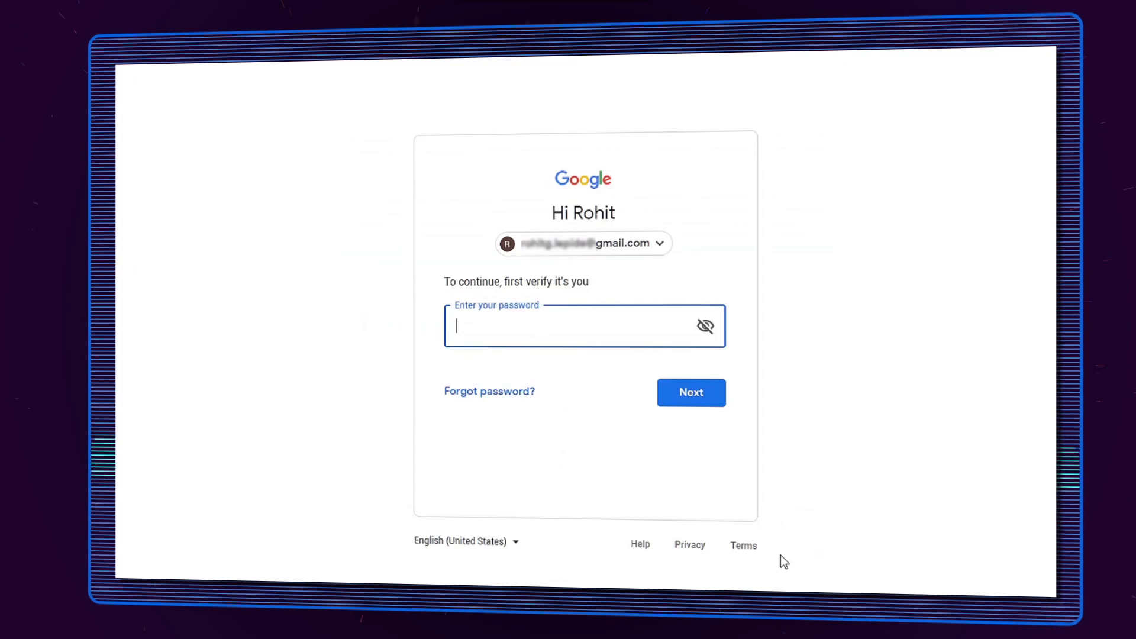
text(••••••••)
key(Return)
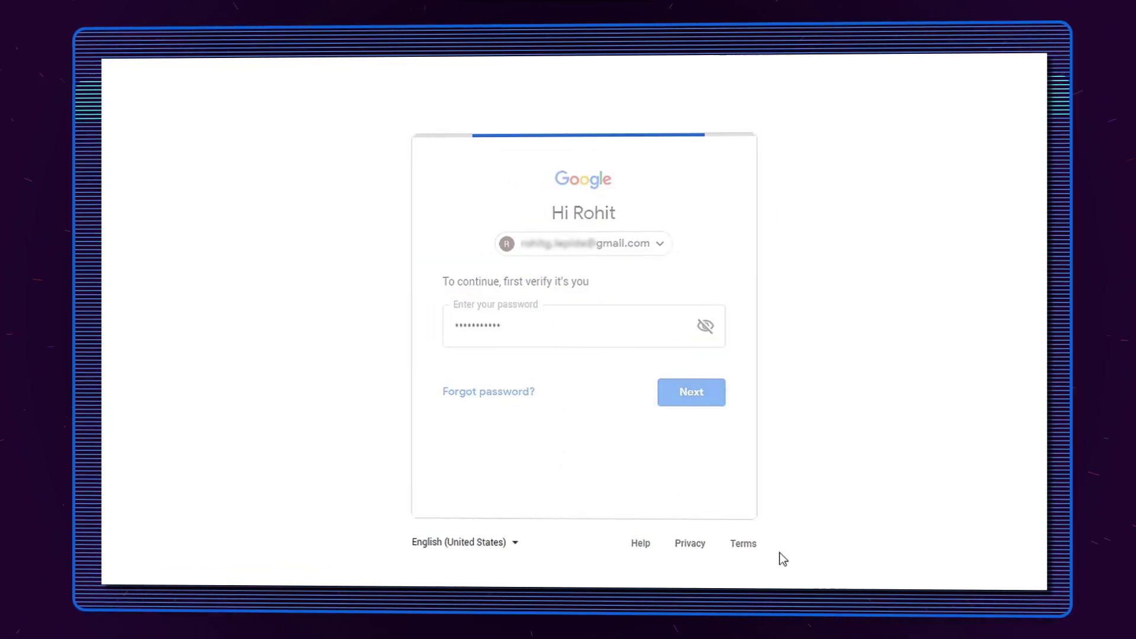
Confirm the phone number, enter the texted verification code, and turn on 2-Step Verification.
scroll(663, 510, down, 1)
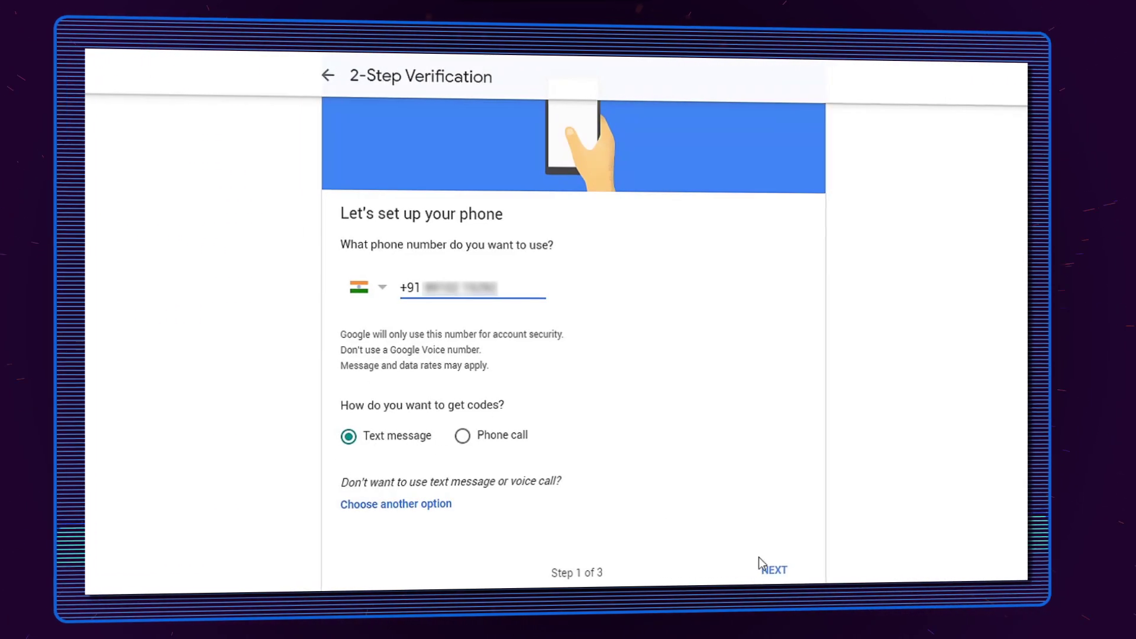
click(776, 571)
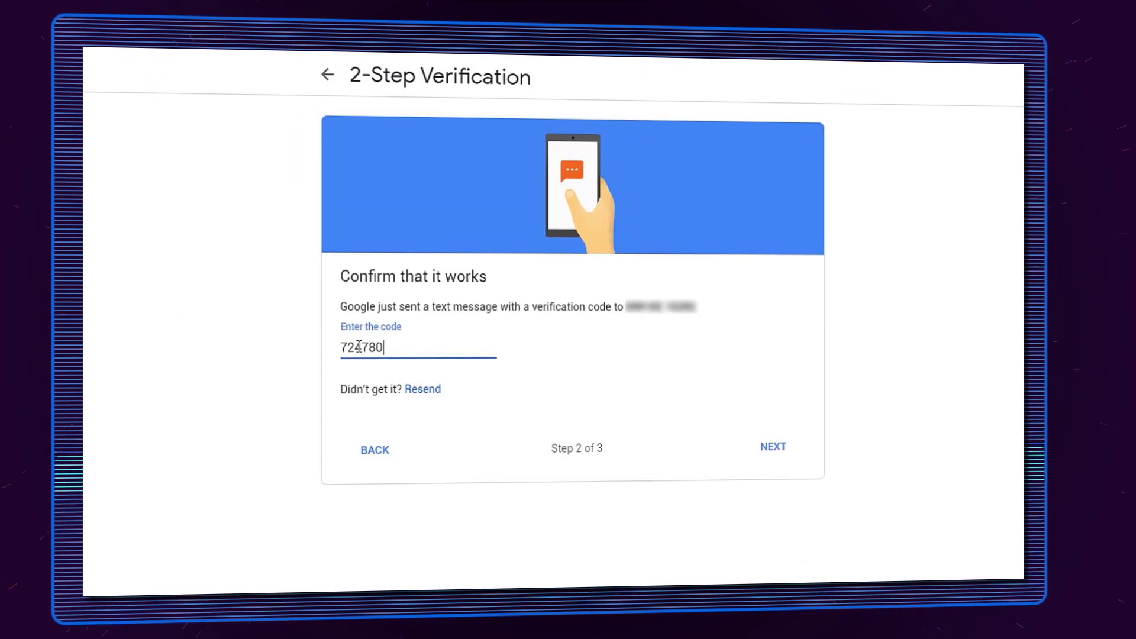
click(774, 448)
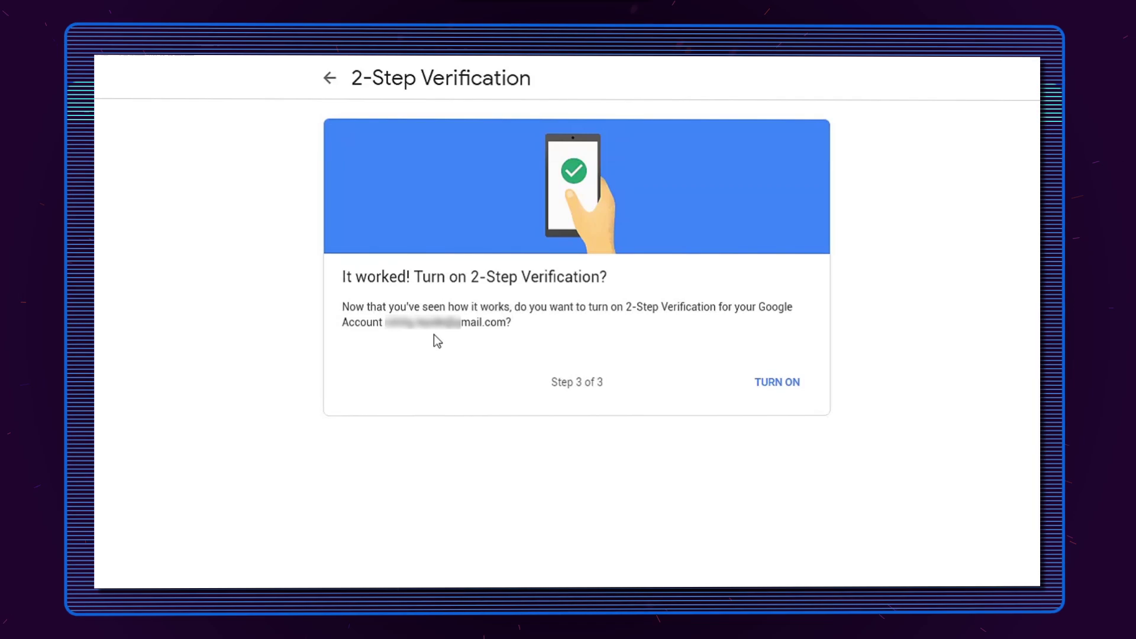
click(775, 383)
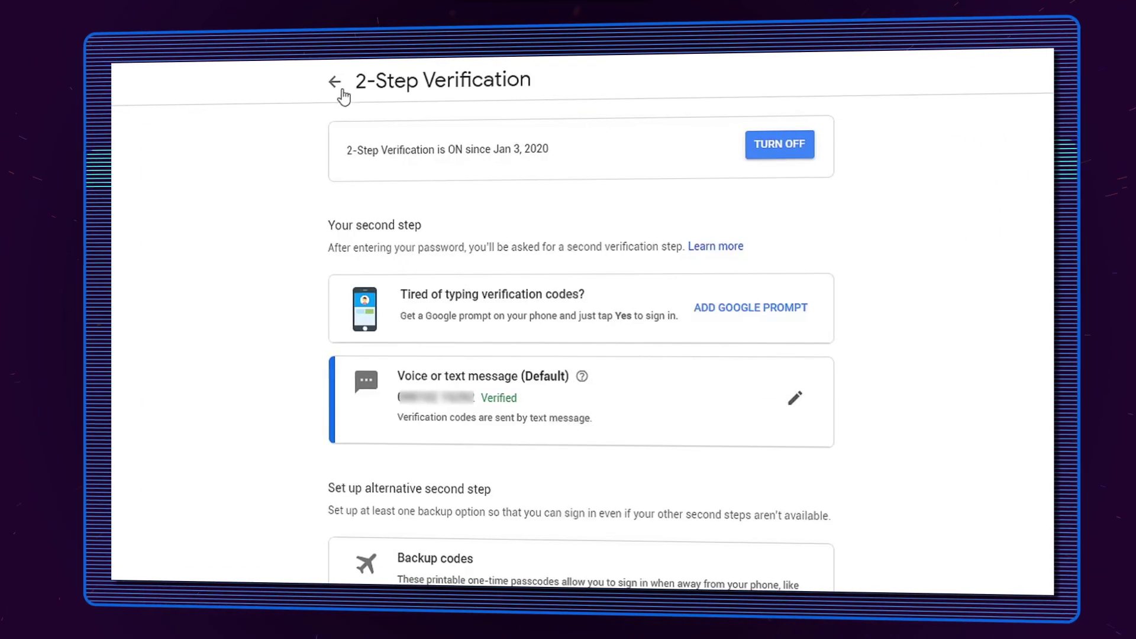
Open the App passwords page from Google Account Security, re-verifying with the account password.
click(335, 86)
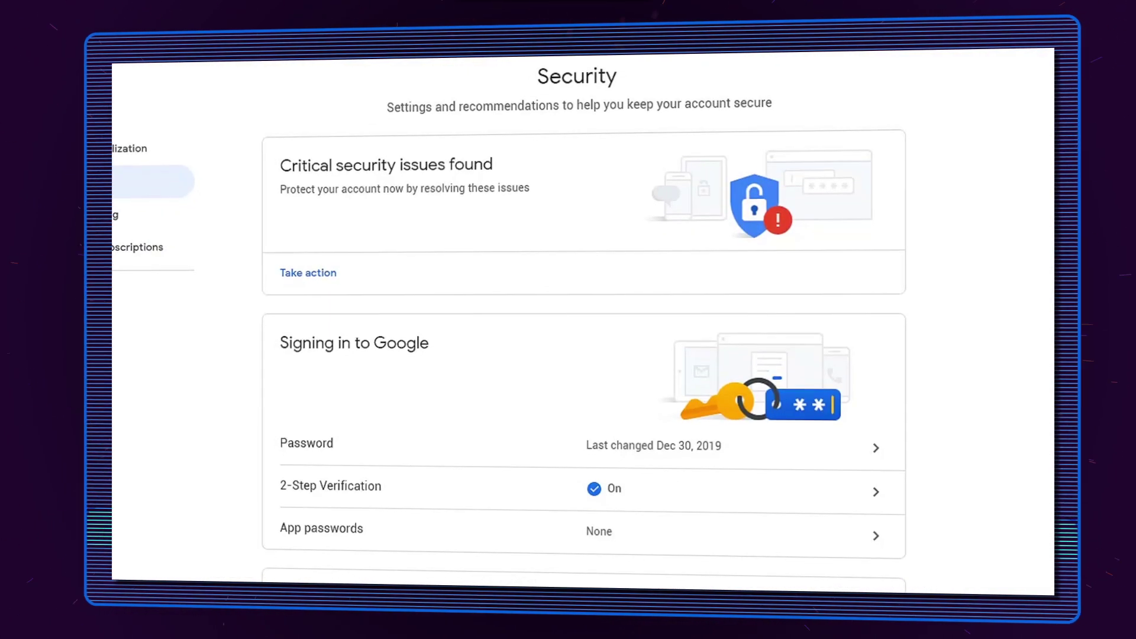
scroll(370, 332, down, 3)
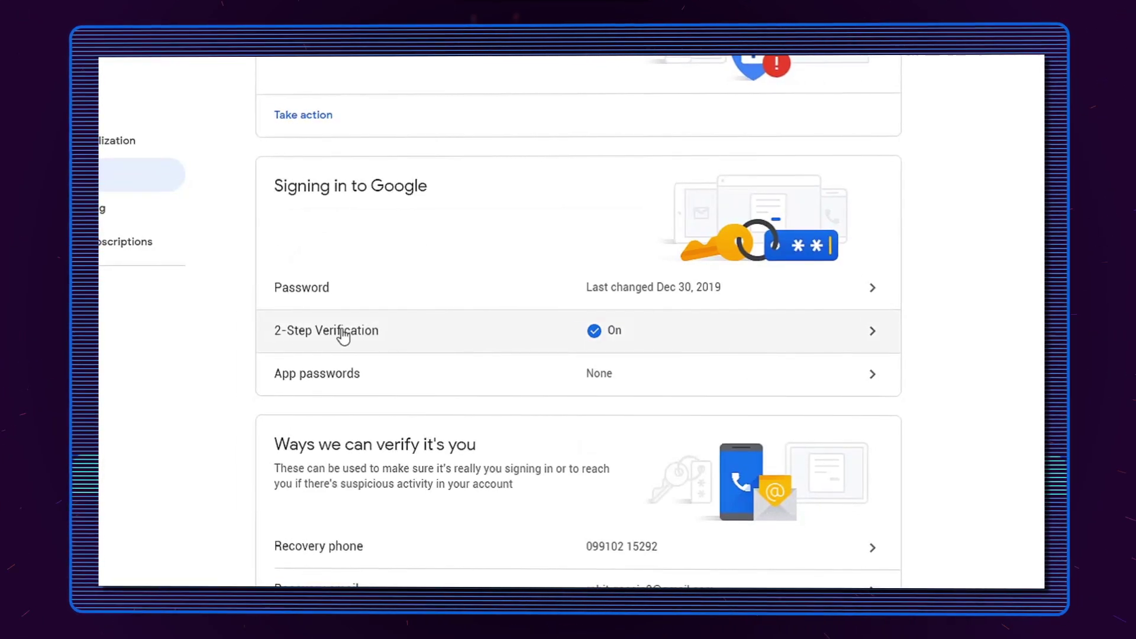
click(297, 379)
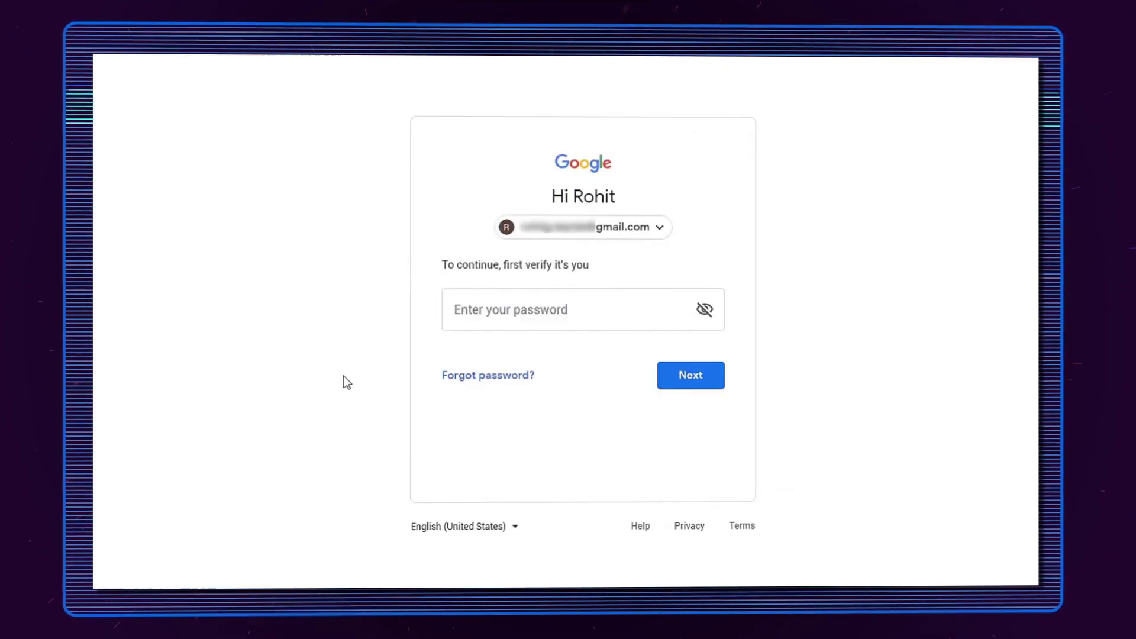
text(aaaaaaaaa)
key(Return)
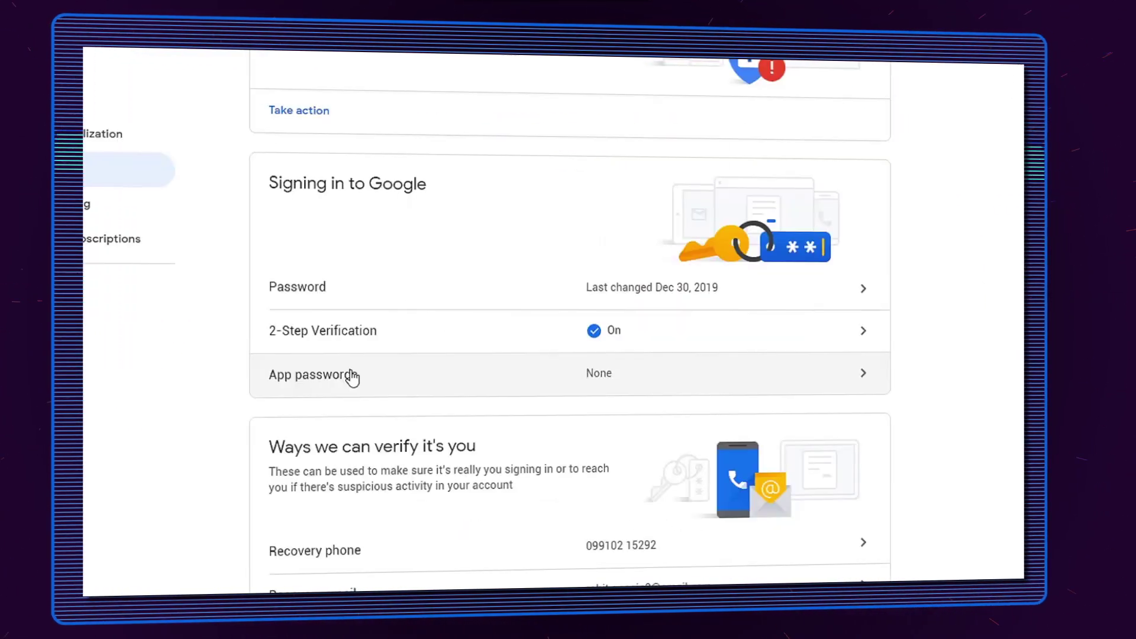
click(350, 375)
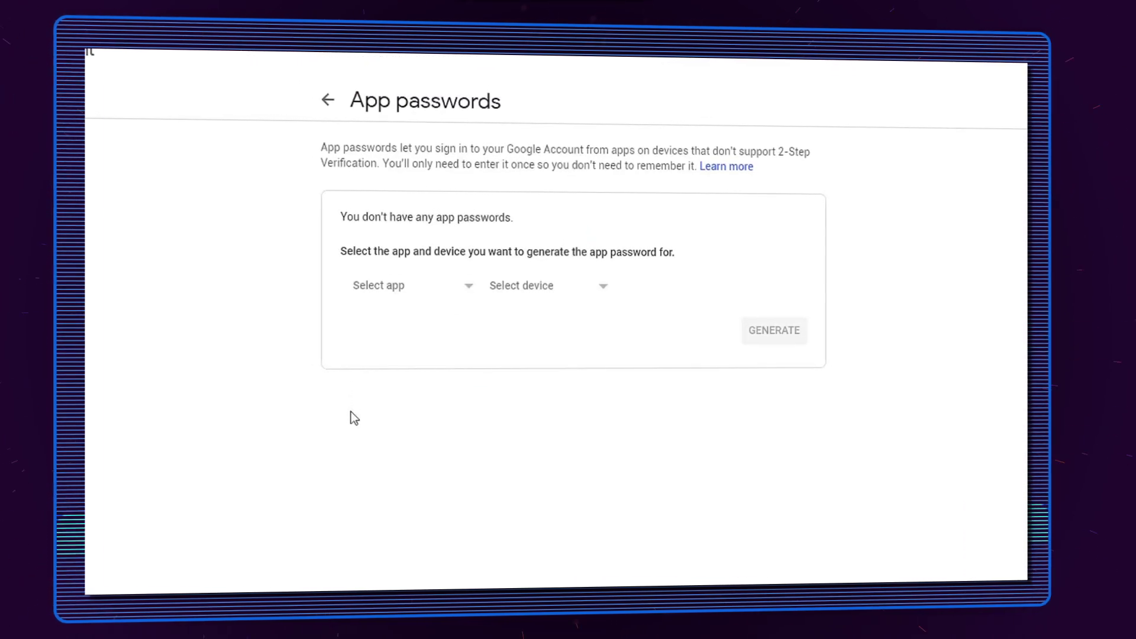
Generate an app password for Mail on Windows Phone and copy it to the clipboard.
click(407, 286)
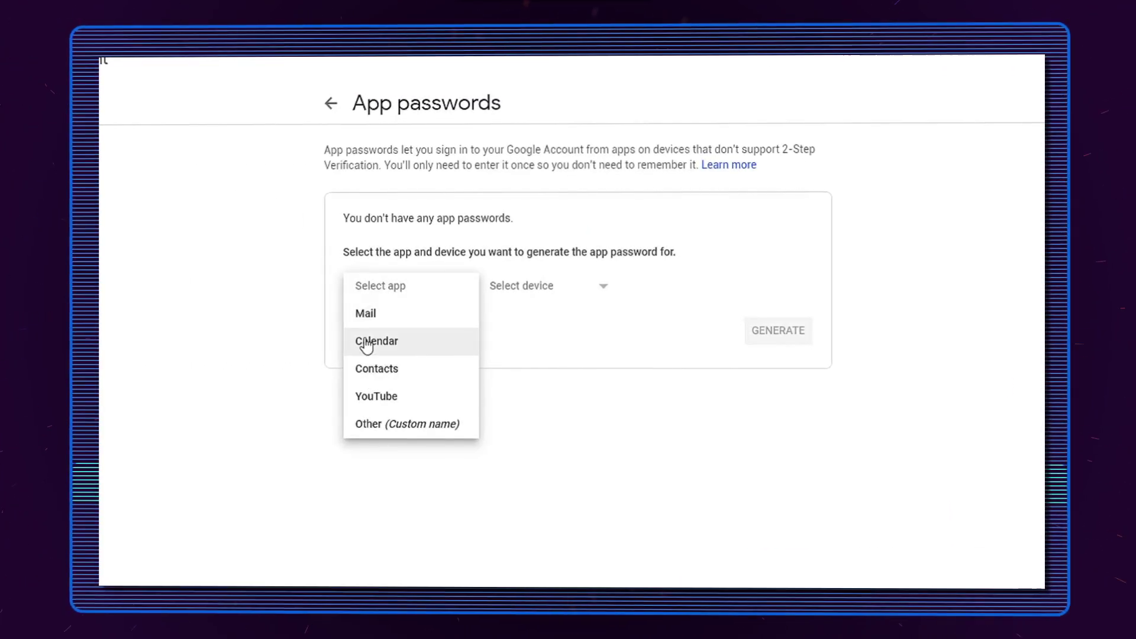
click(367, 319)
click(602, 286)
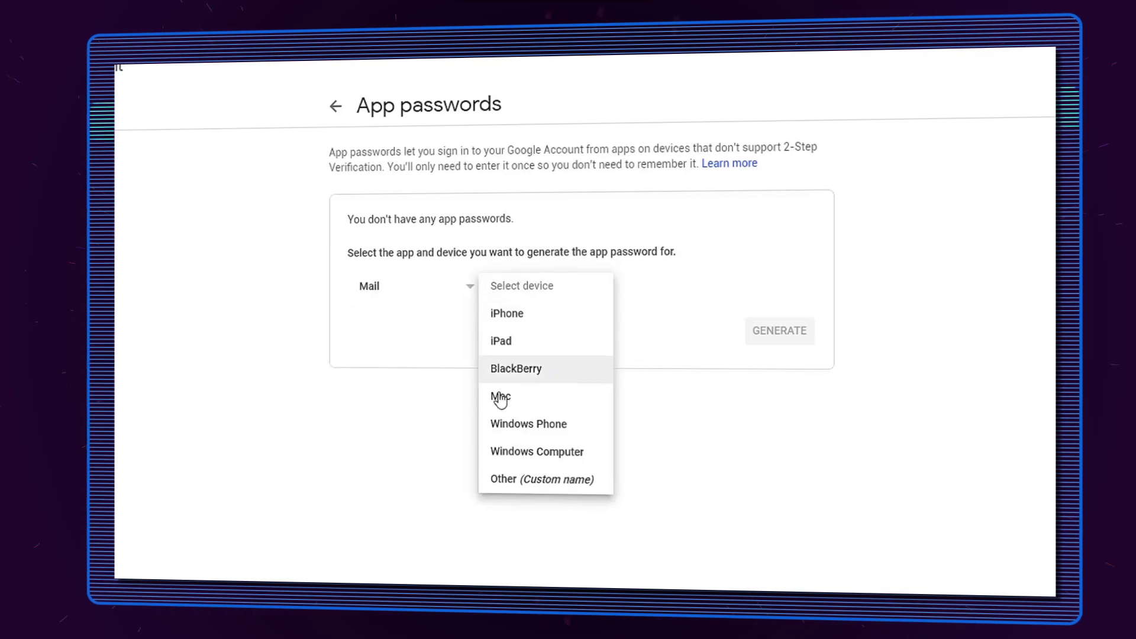
click(560, 427)
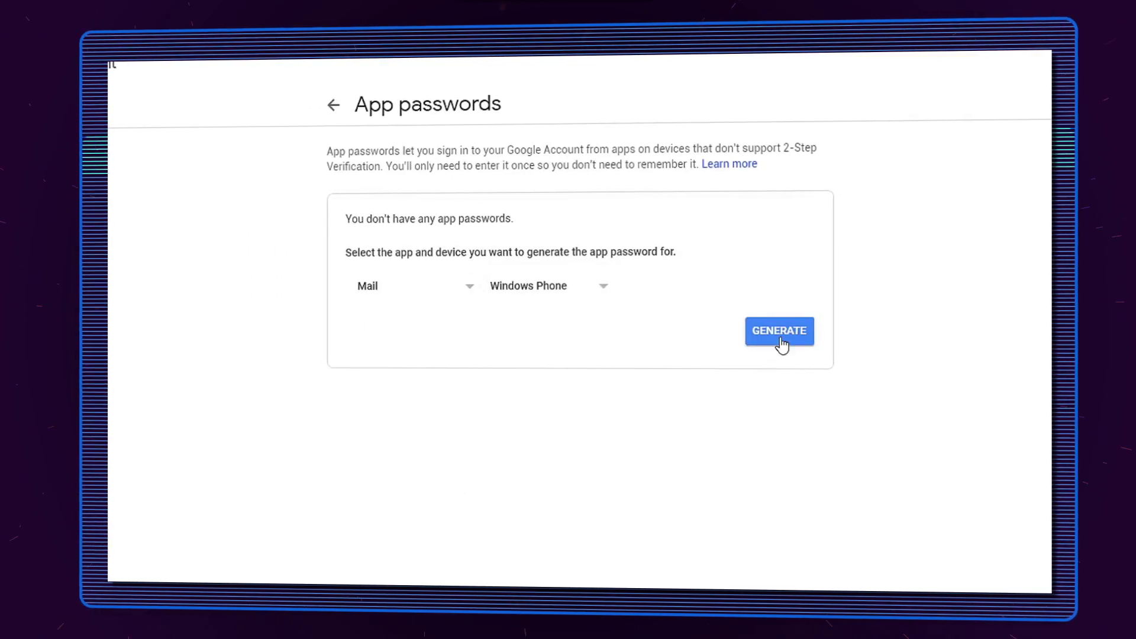
click(780, 335)
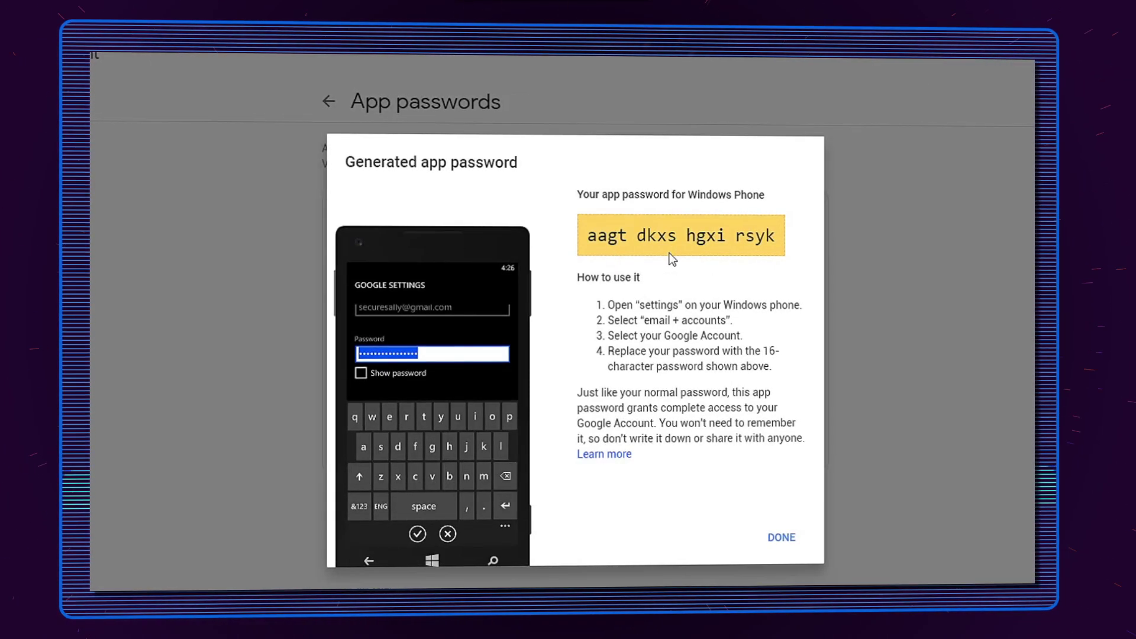
drag(587, 235, 760, 240)
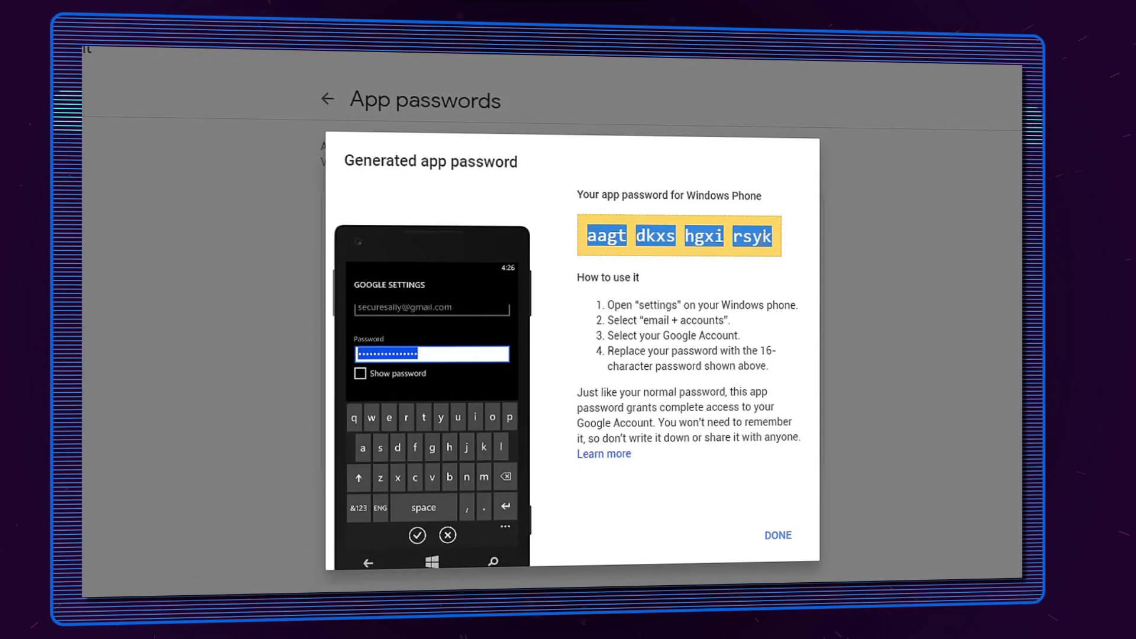
right_click(761, 240)
click(794, 250)
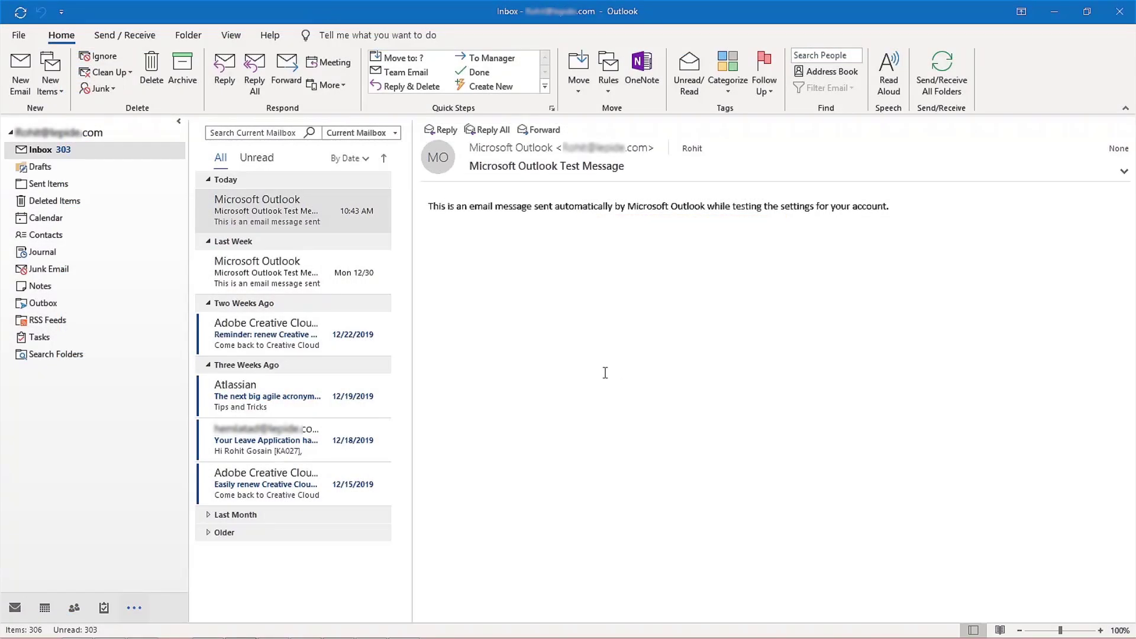
Add the Gmail address in Outlook as a manually set up IMAP account using the pasted app password.
click(18, 35)
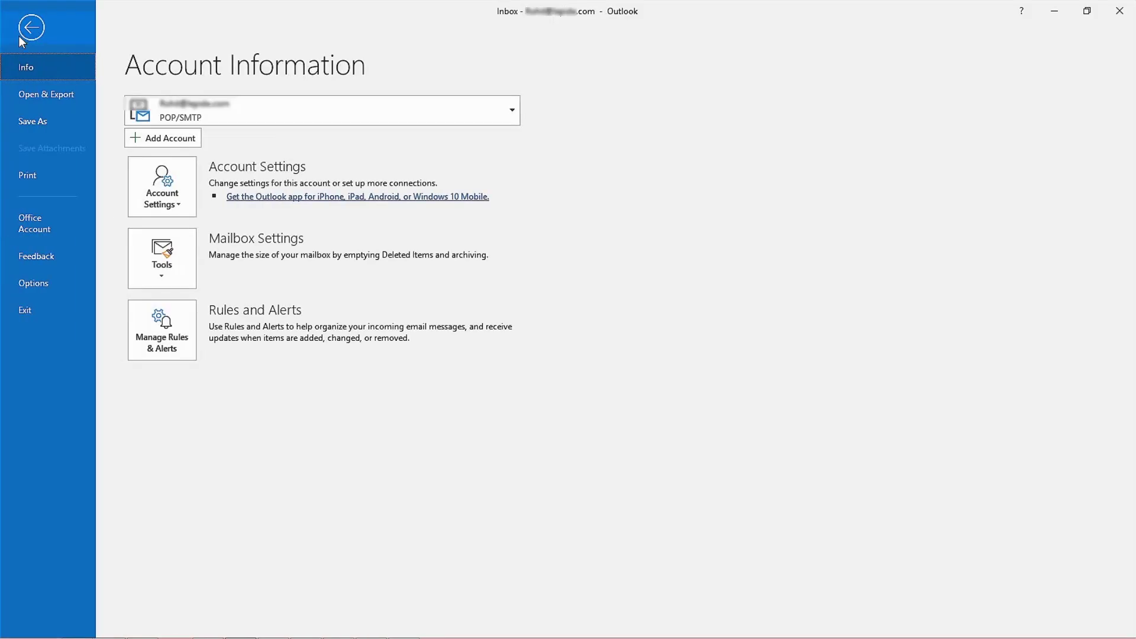
click(192, 142)
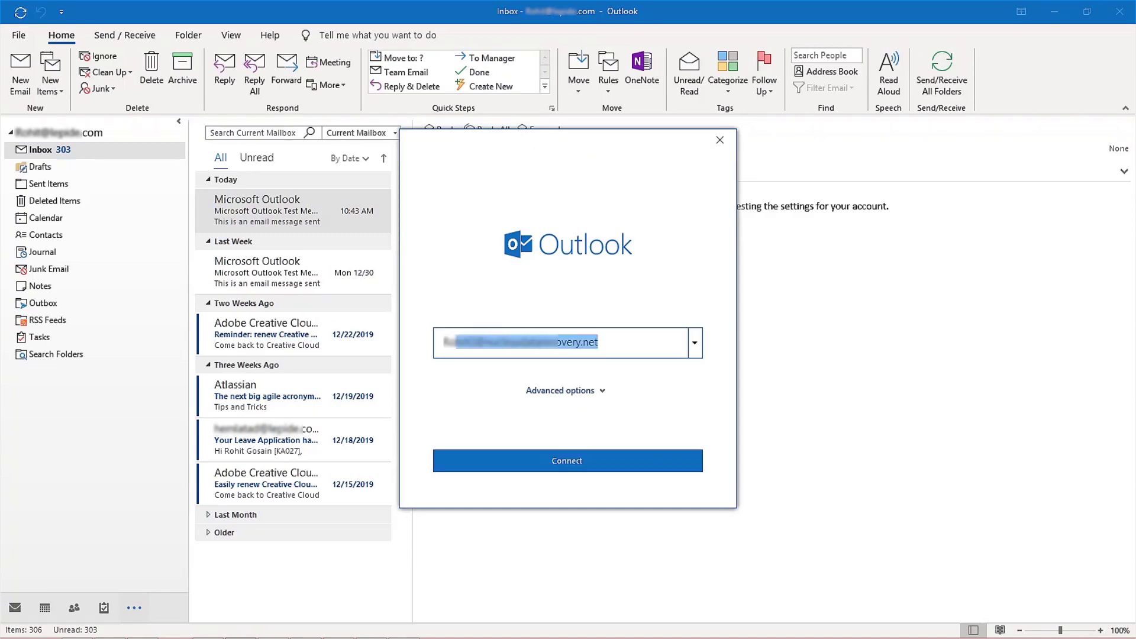
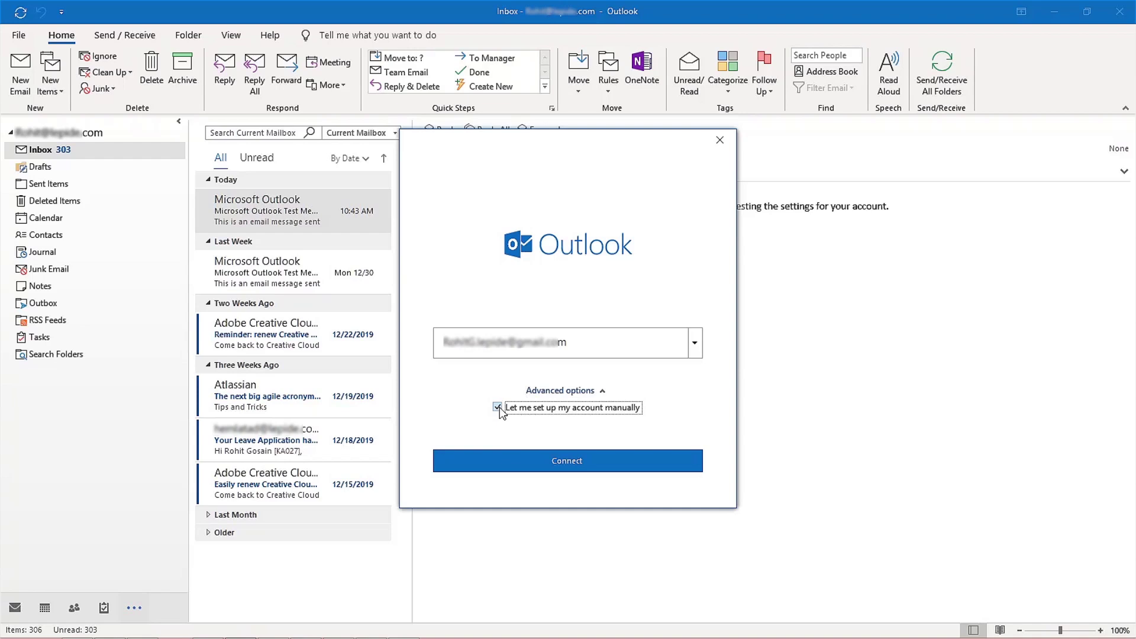
click(581, 464)
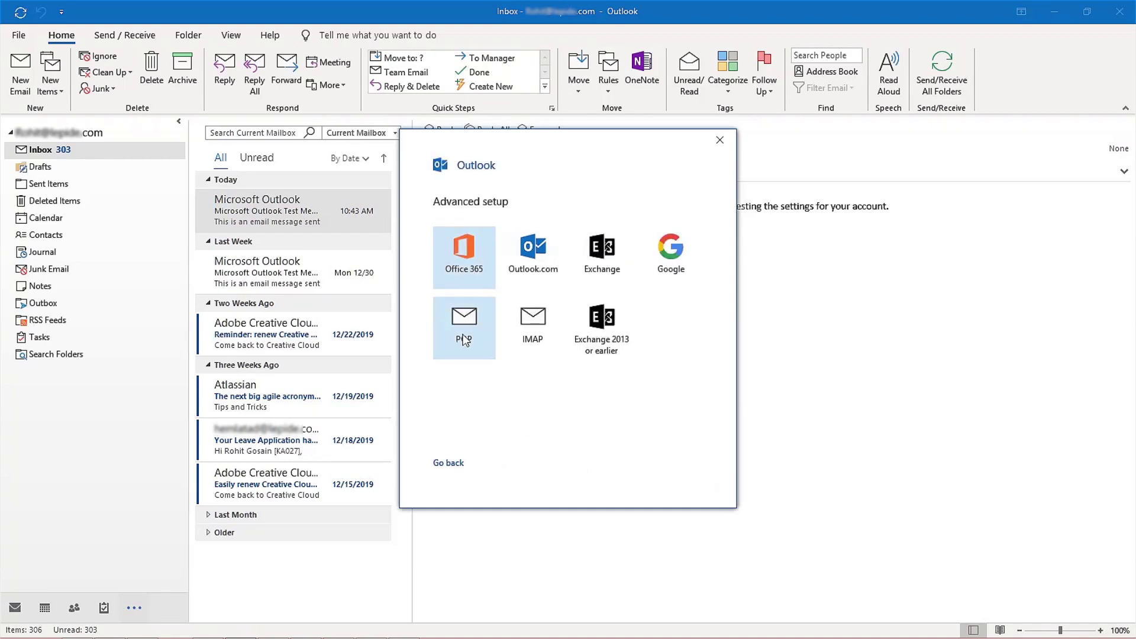
click(542, 327)
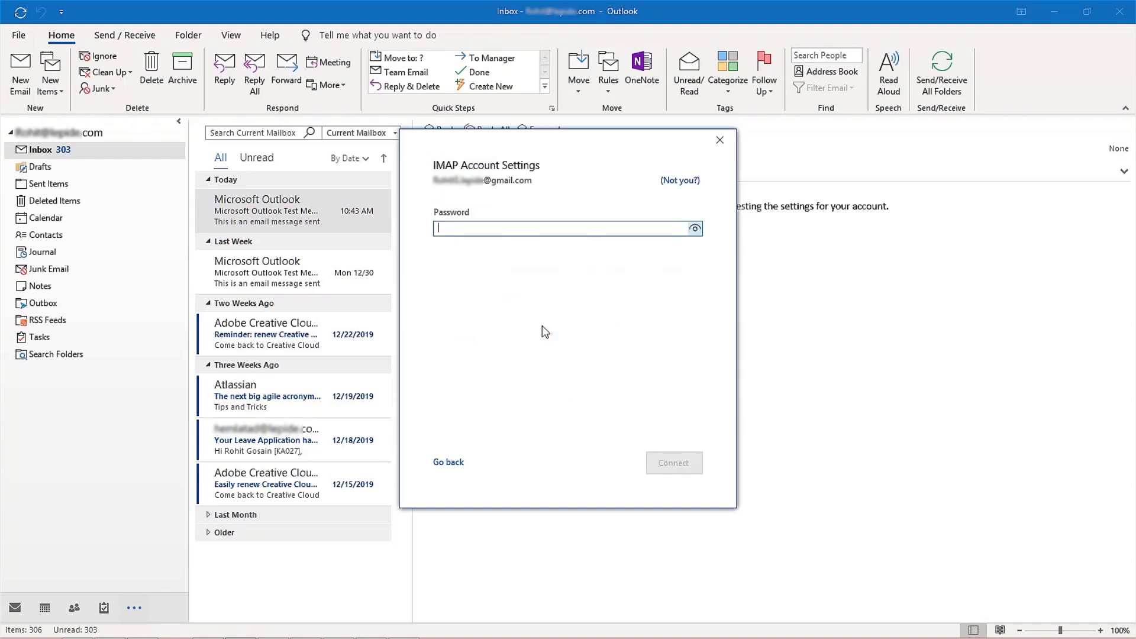
key(ctrl+v)
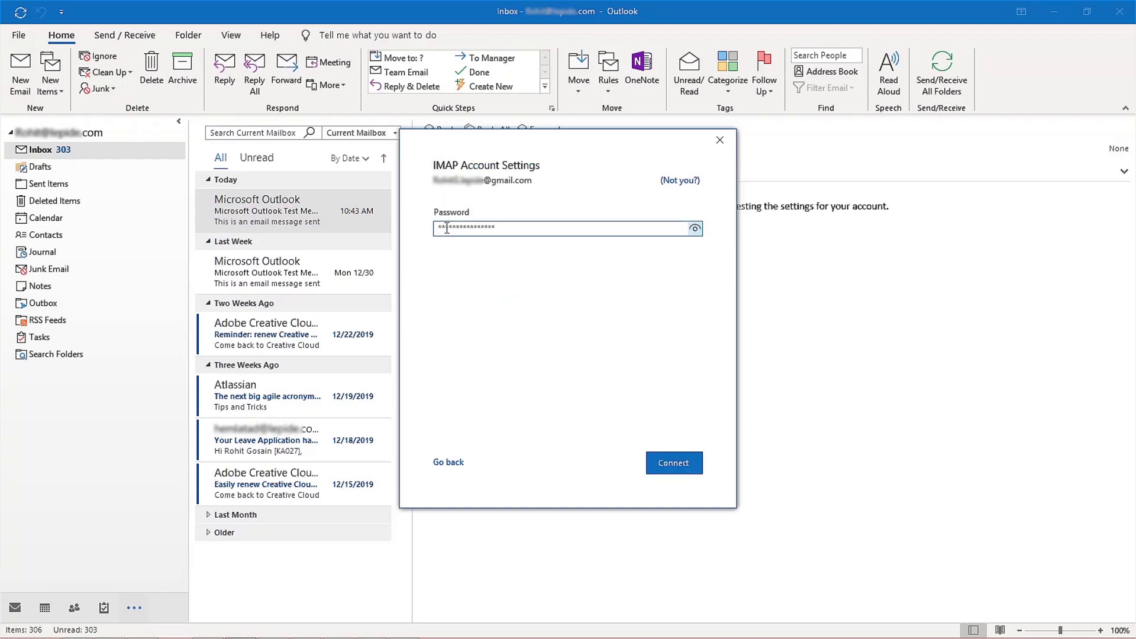
click(672, 465)
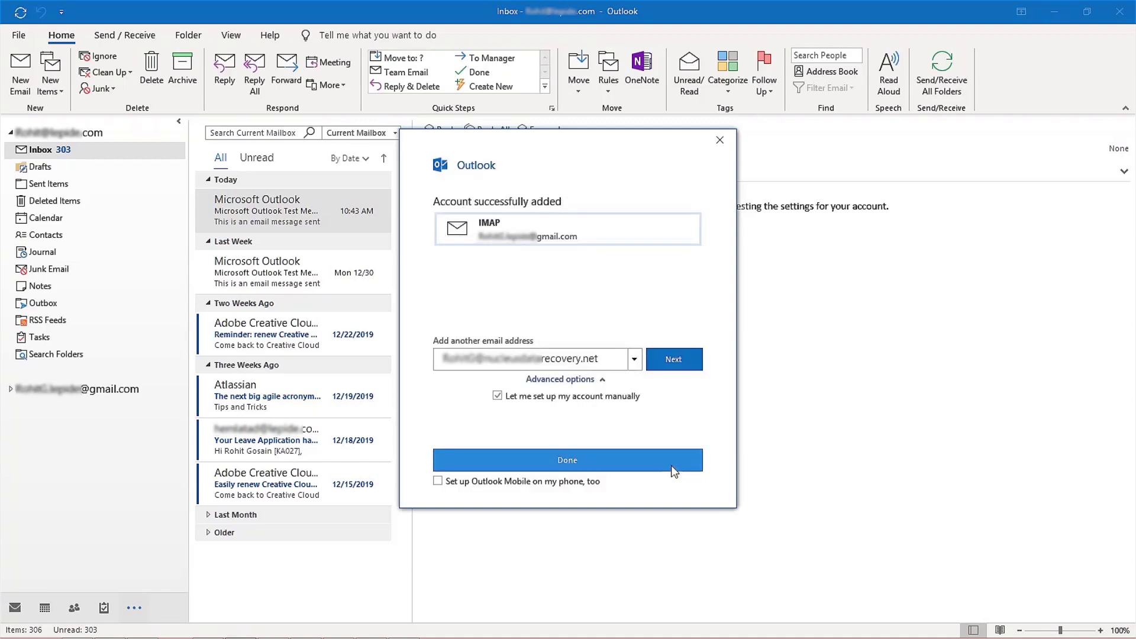
click(566, 462)
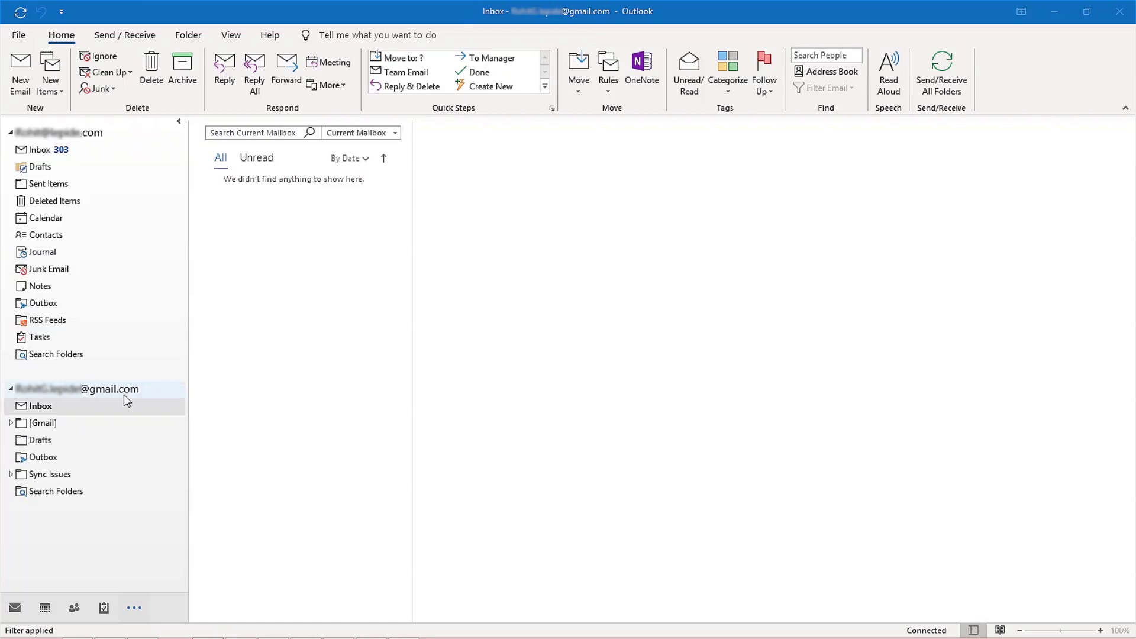
Start the Import/Export wizard to export to a file as an Outlook Data File (.pst).
click(21, 40)
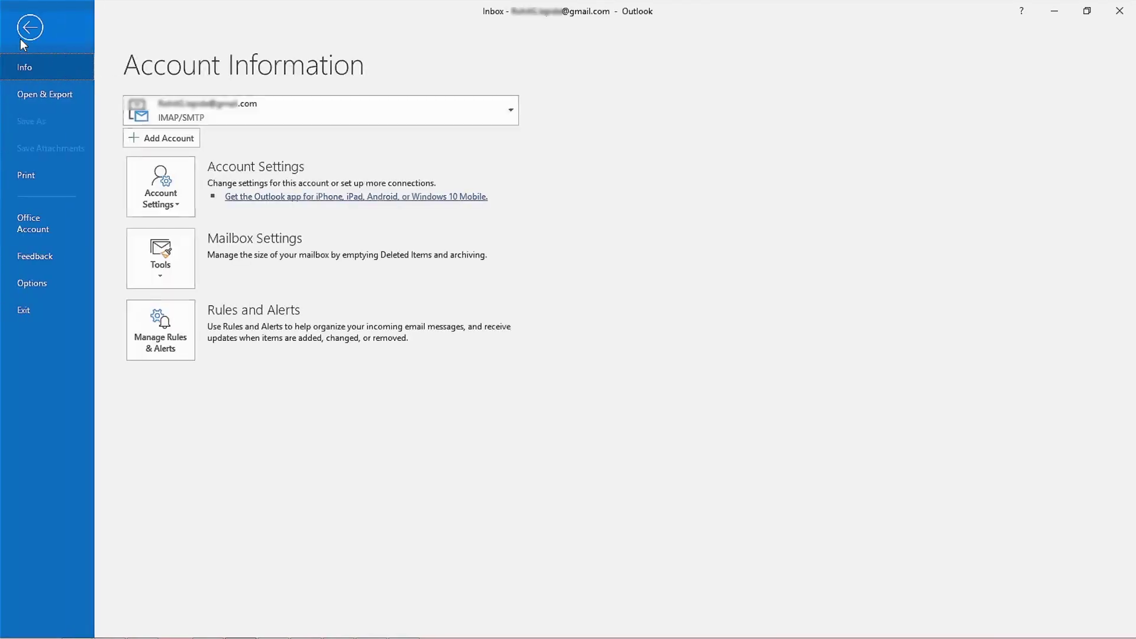
click(61, 97)
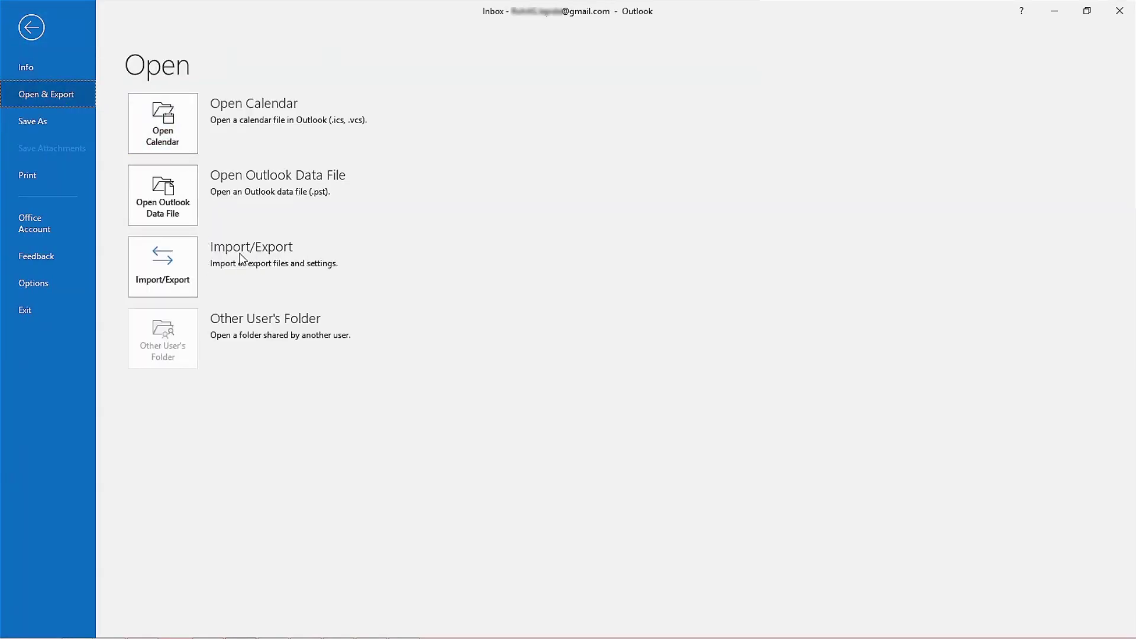
click(172, 276)
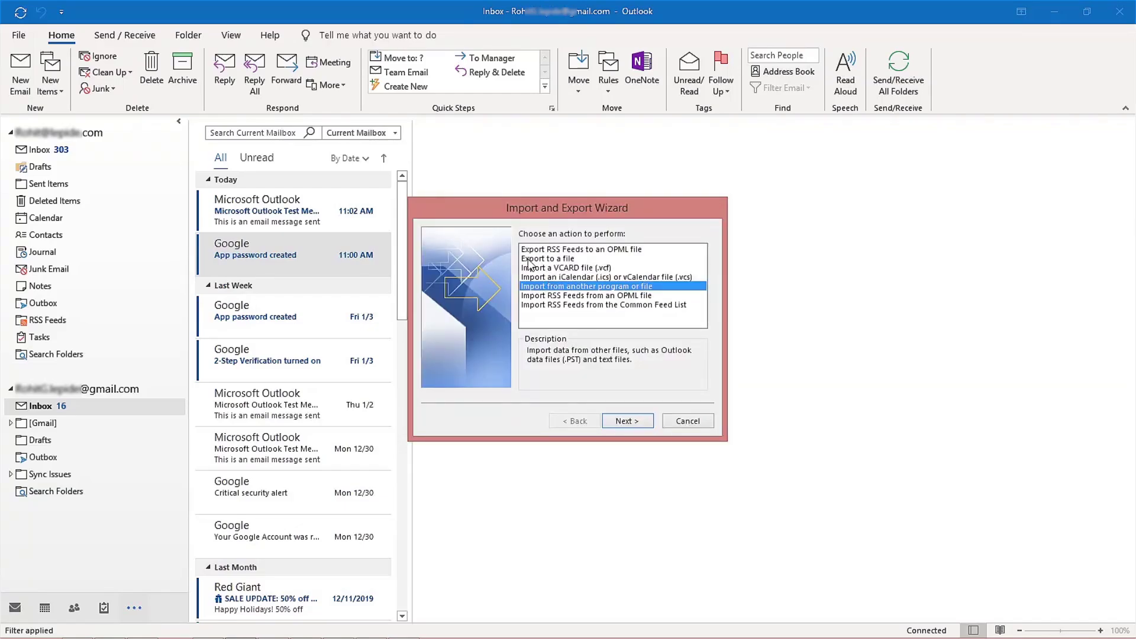
click(567, 260)
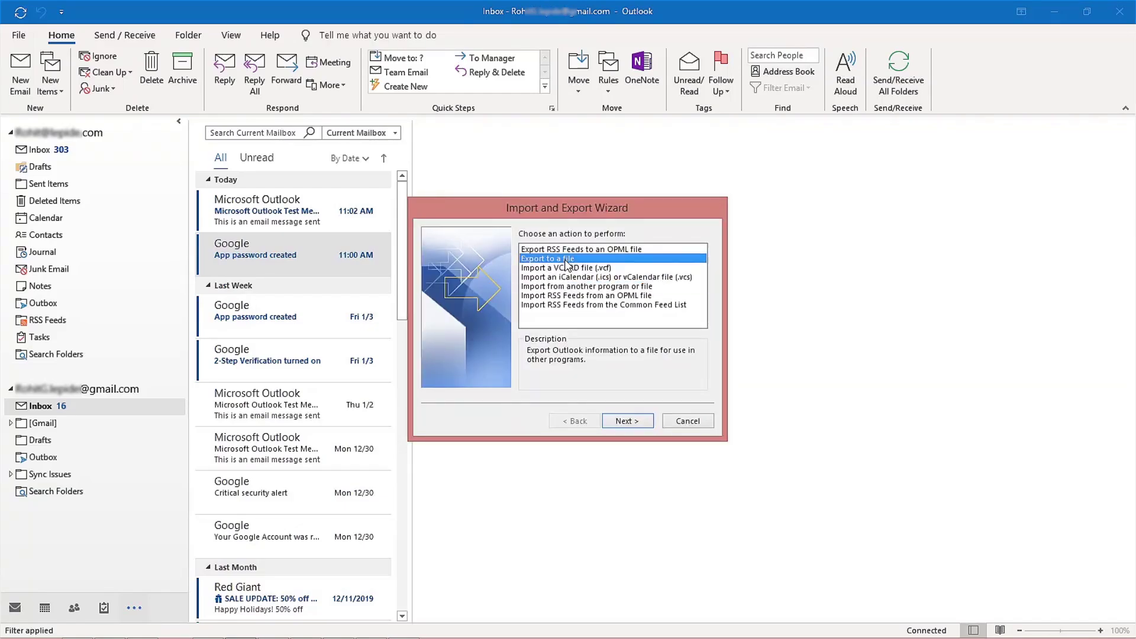
click(635, 419)
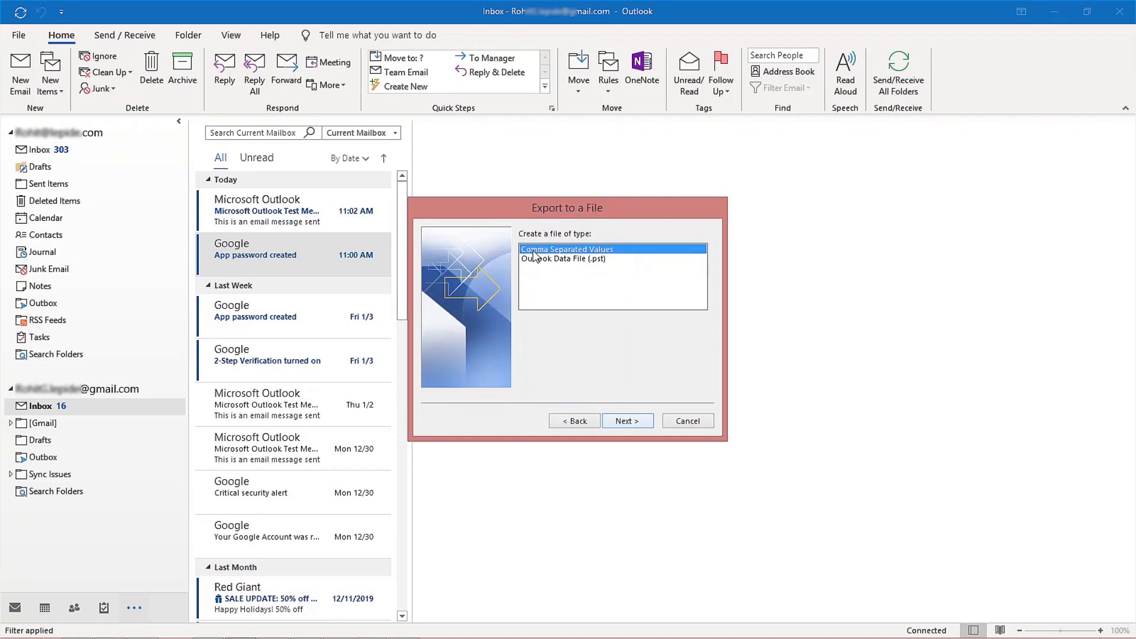
click(565, 261)
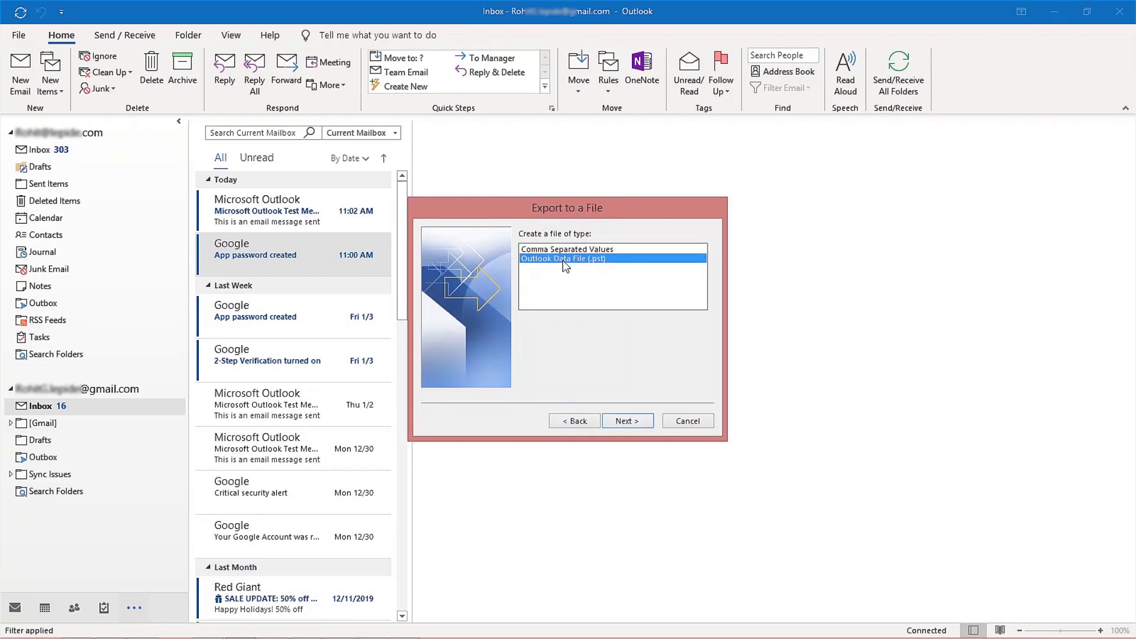
click(627, 420)
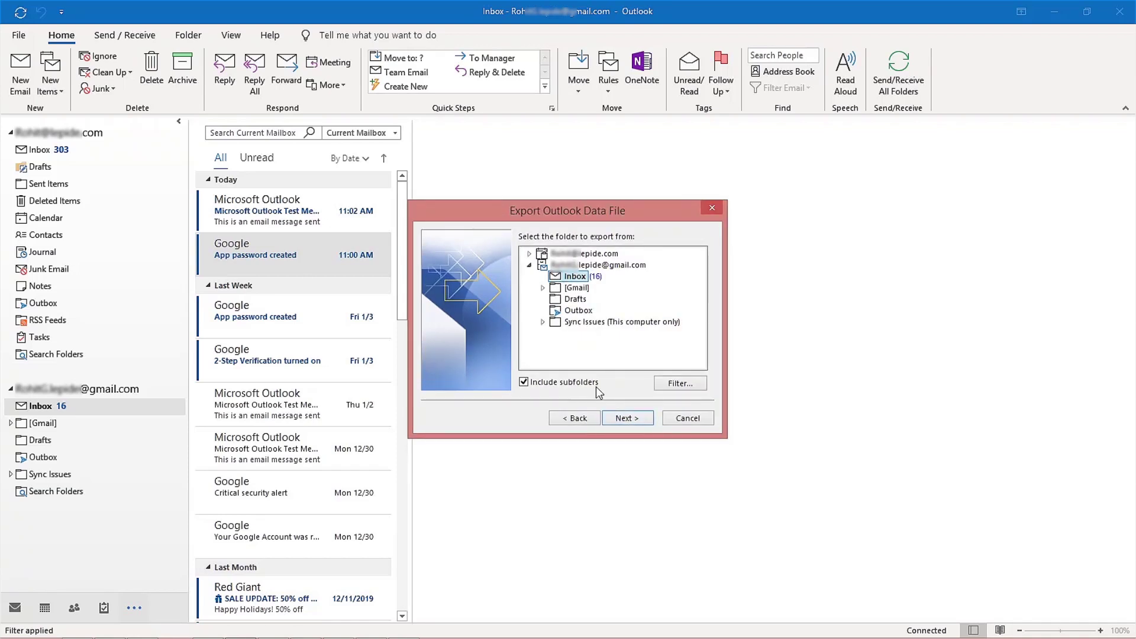
Set the export destination to backup.pst on the Desktop and finish the export.
click(627, 418)
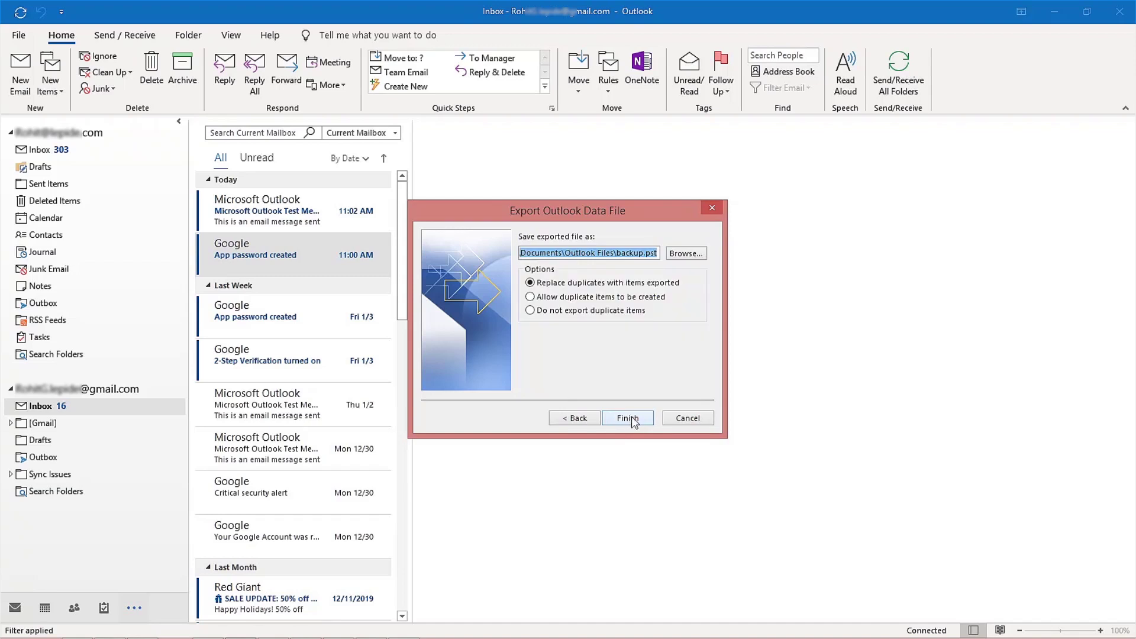
click(687, 254)
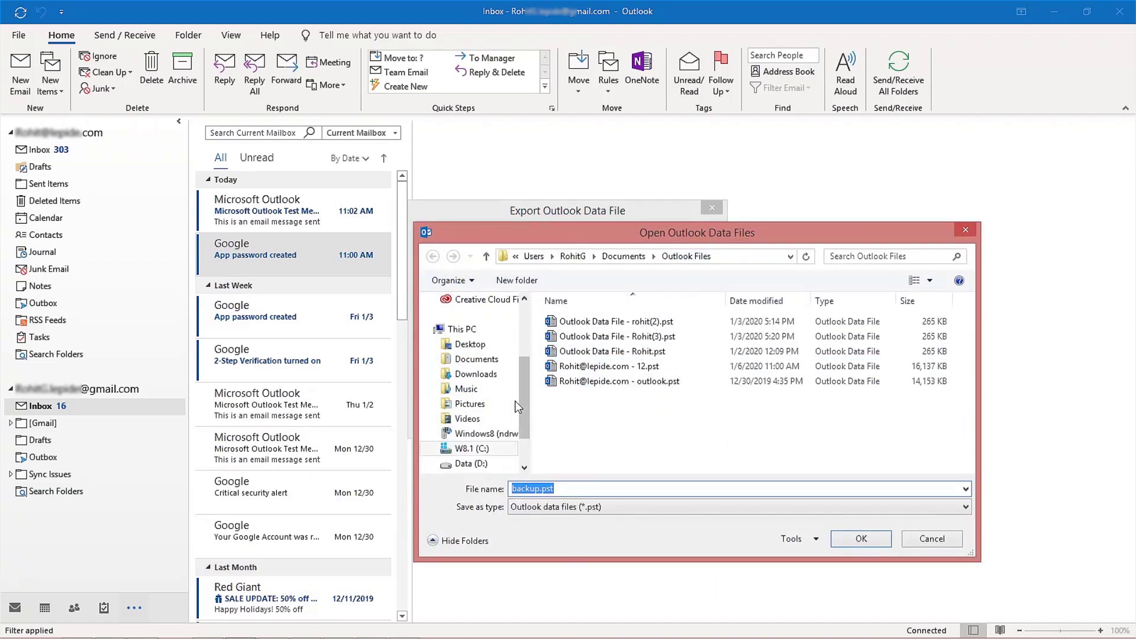
click(471, 346)
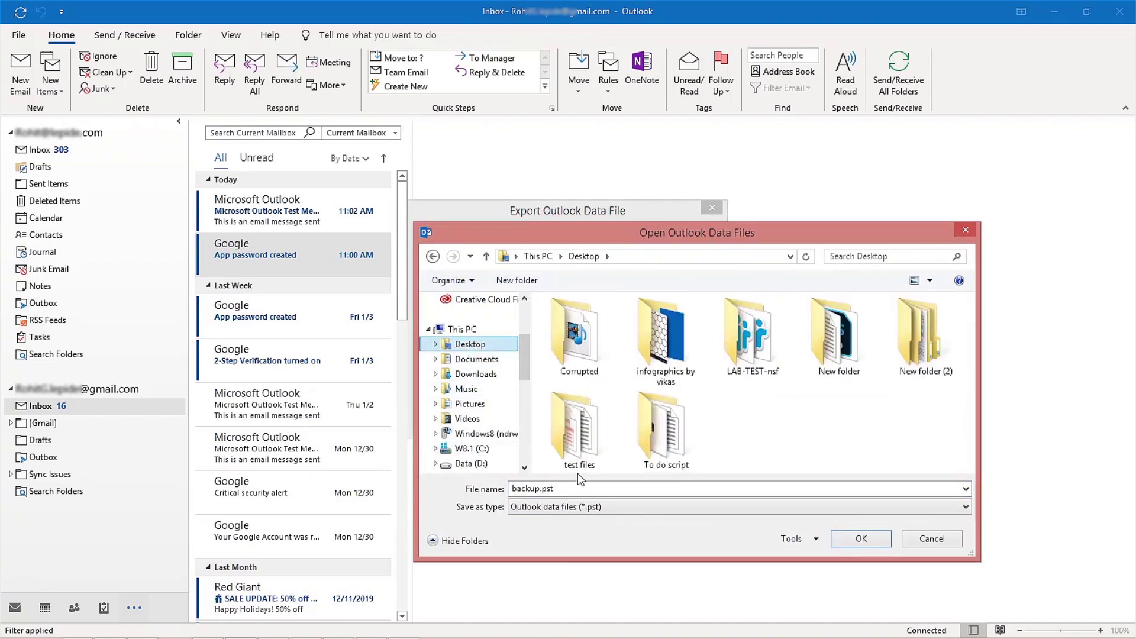
click(859, 539)
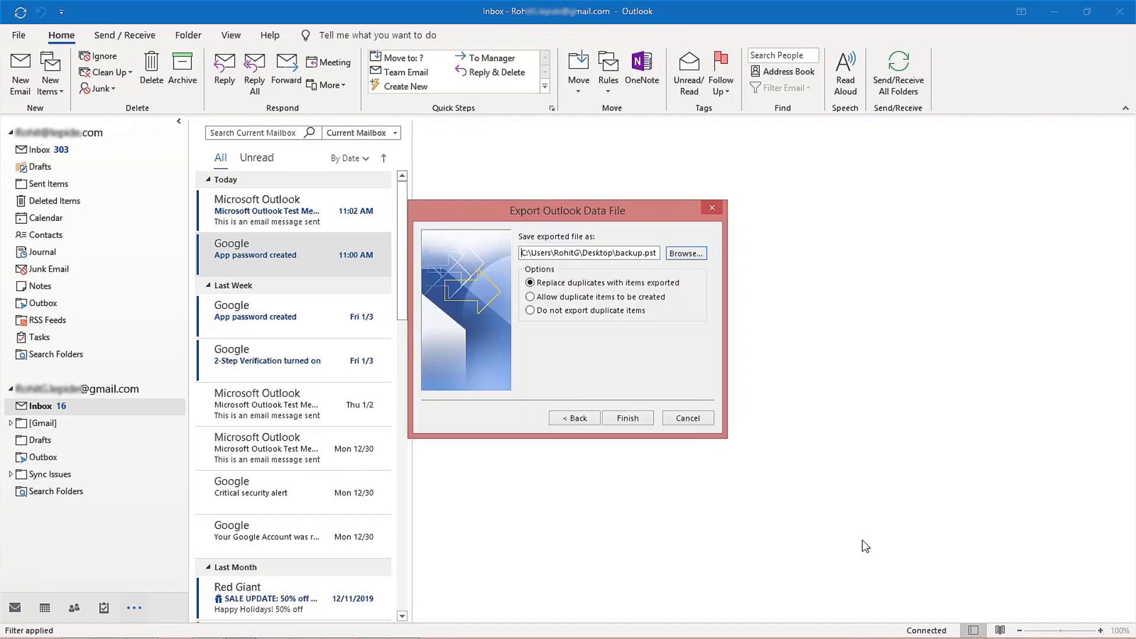
click(625, 418)
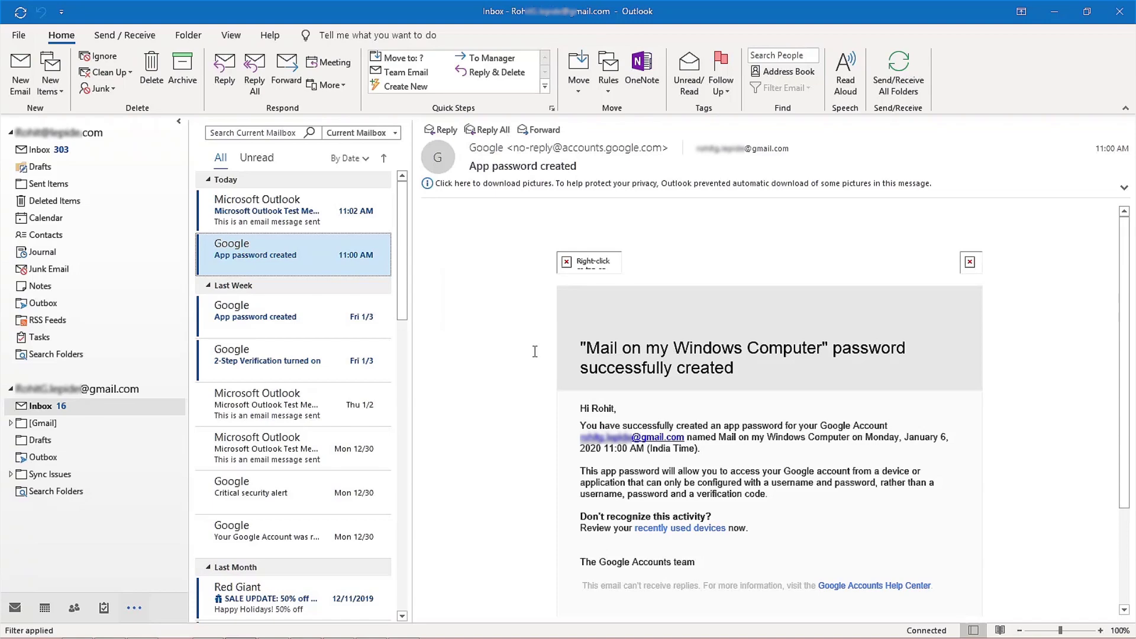